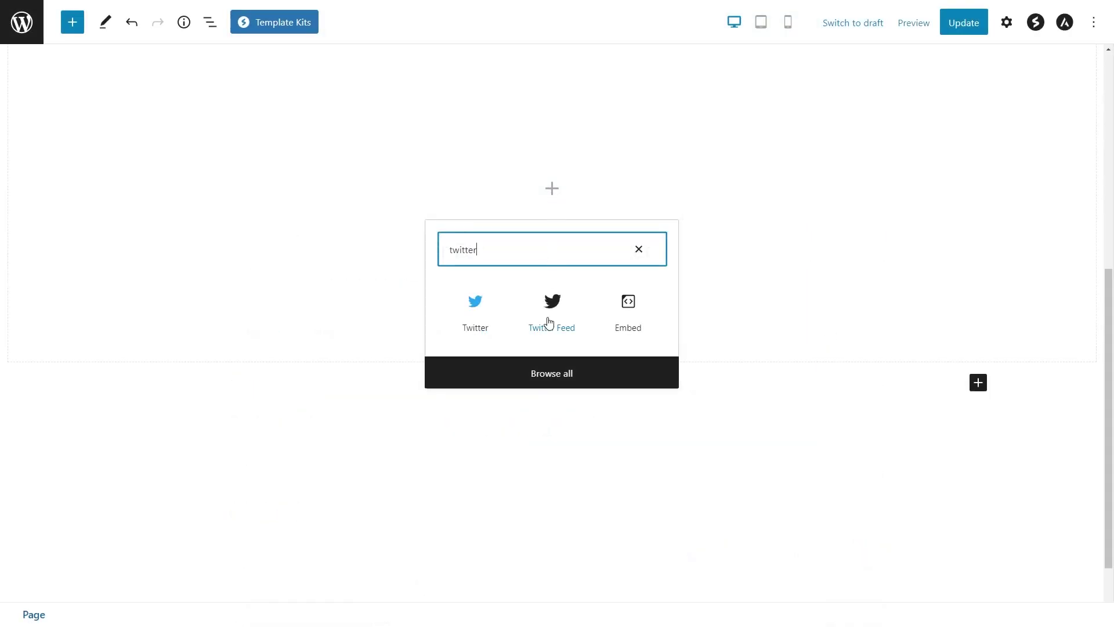
# Insert the Twitter Feed block from the search results and scroll through its Smash Balloon tweets
pyautogui.click(549, 323)
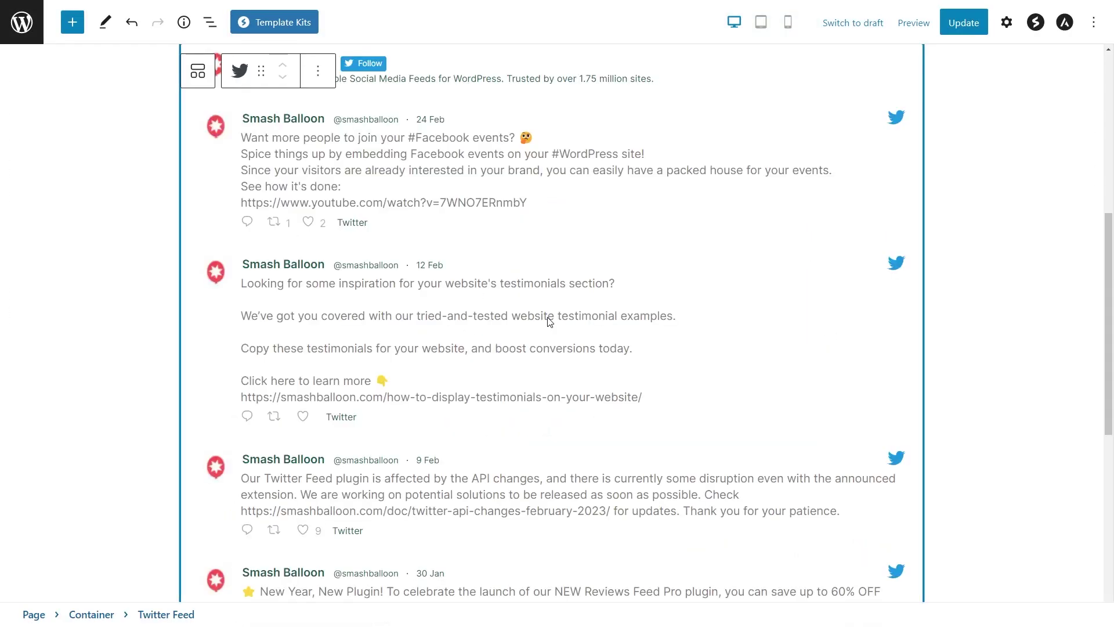
pyautogui.scroll(2, 896, 316)
pyautogui.scroll(-1, 944, 324)
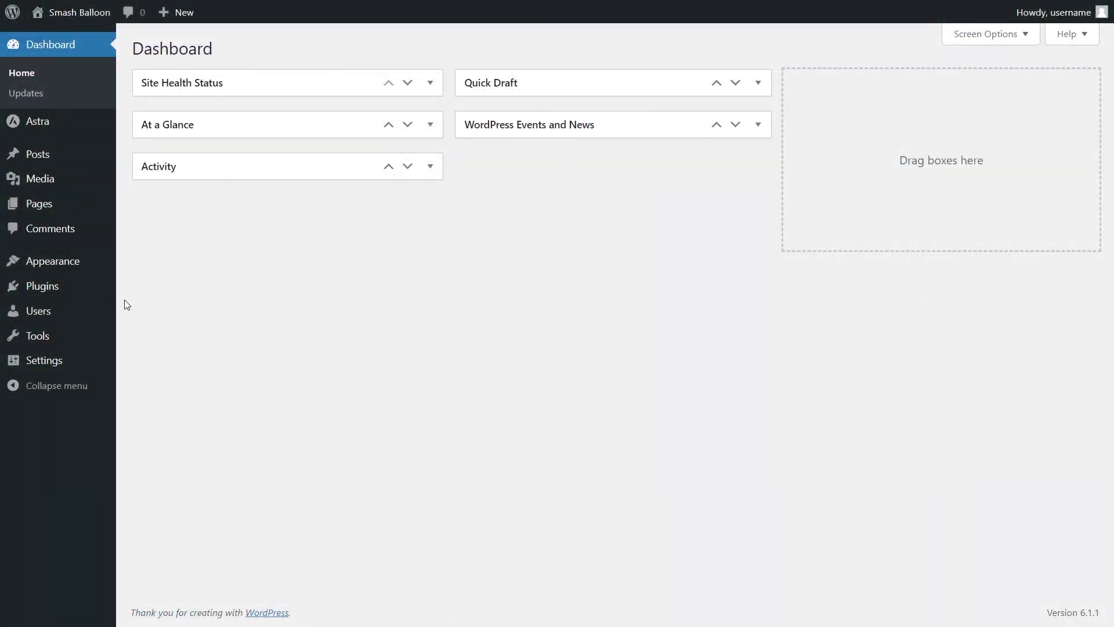
# Install and activate the Custom Twitter Feeds plugin found under Plugins > Add New
pyautogui.moveTo(88, 294)
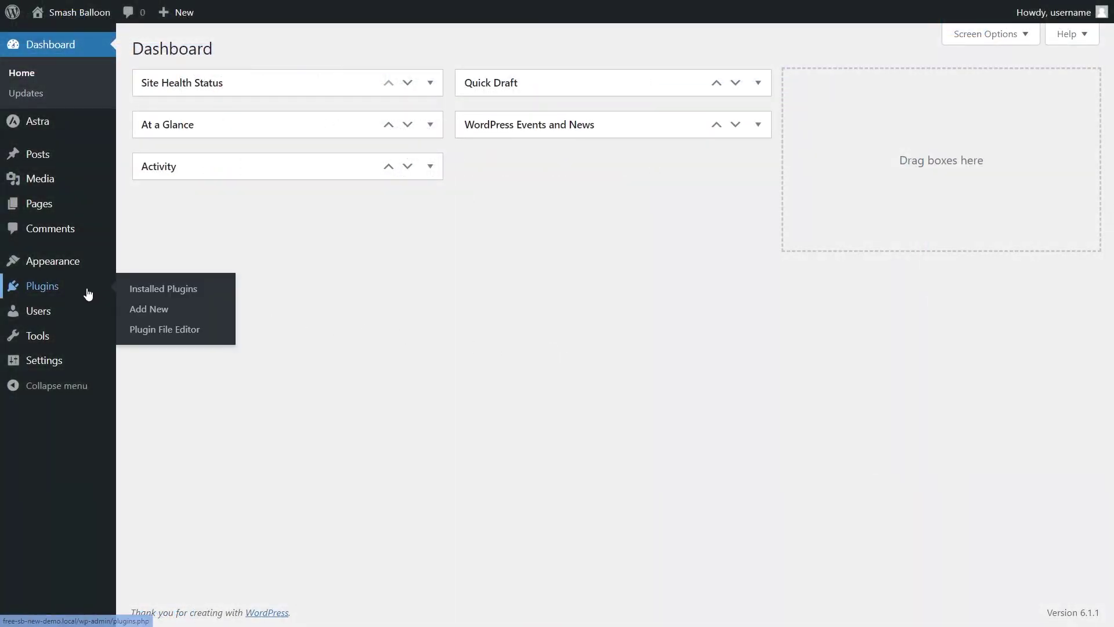
pyautogui.click(153, 315)
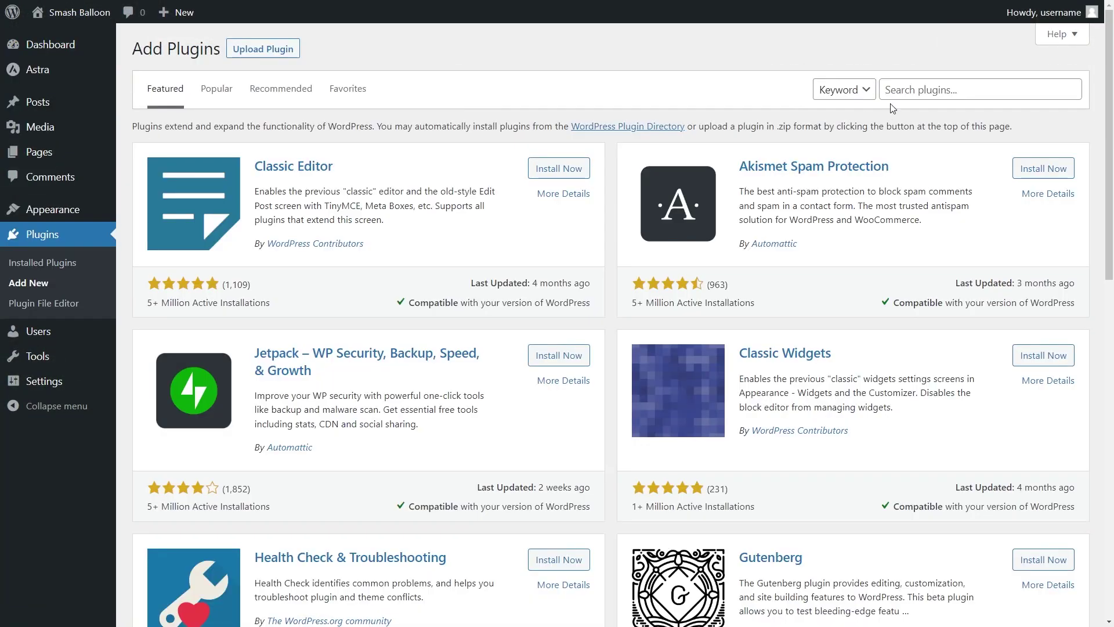
pyautogui.click(918, 92)
pyautogui.write('Custom Twitter Feeds')
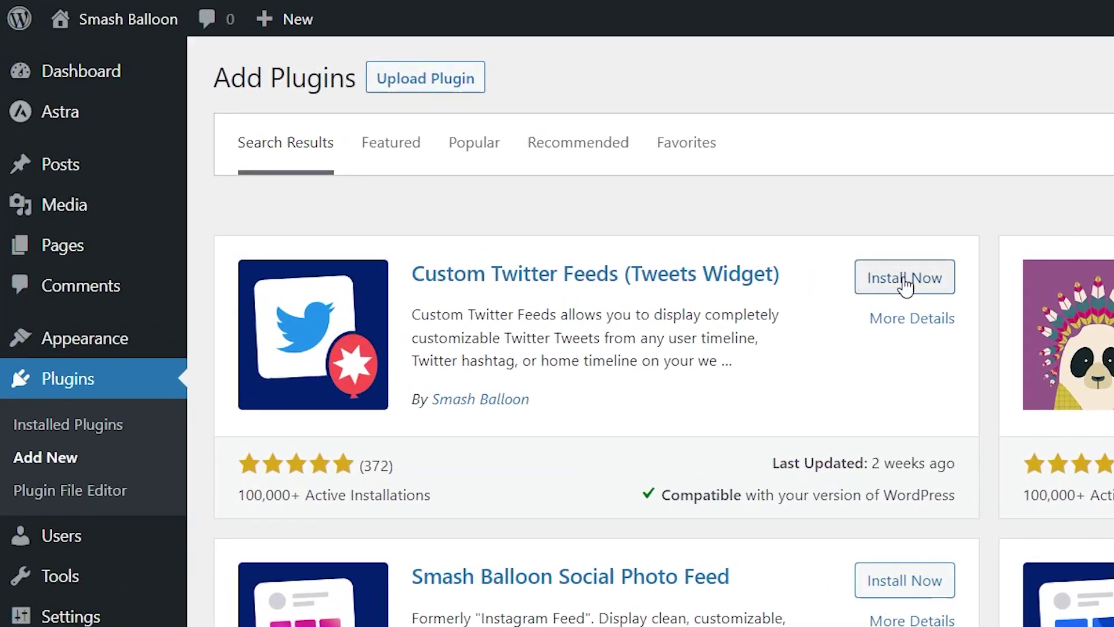
pyautogui.click(566, 176)
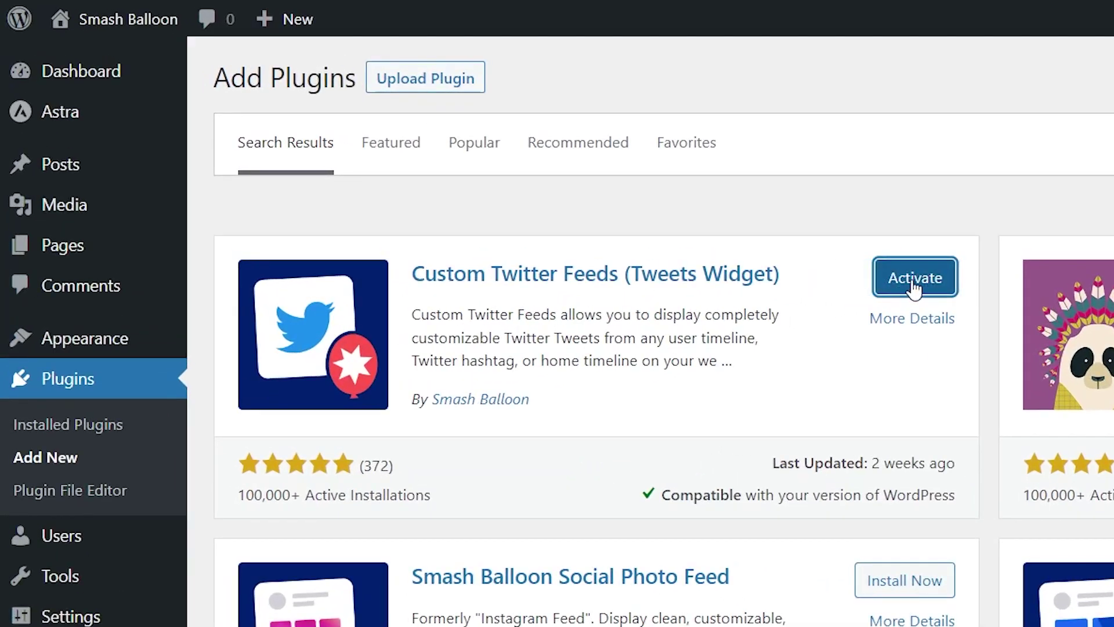
pyautogui.click(896, 277)
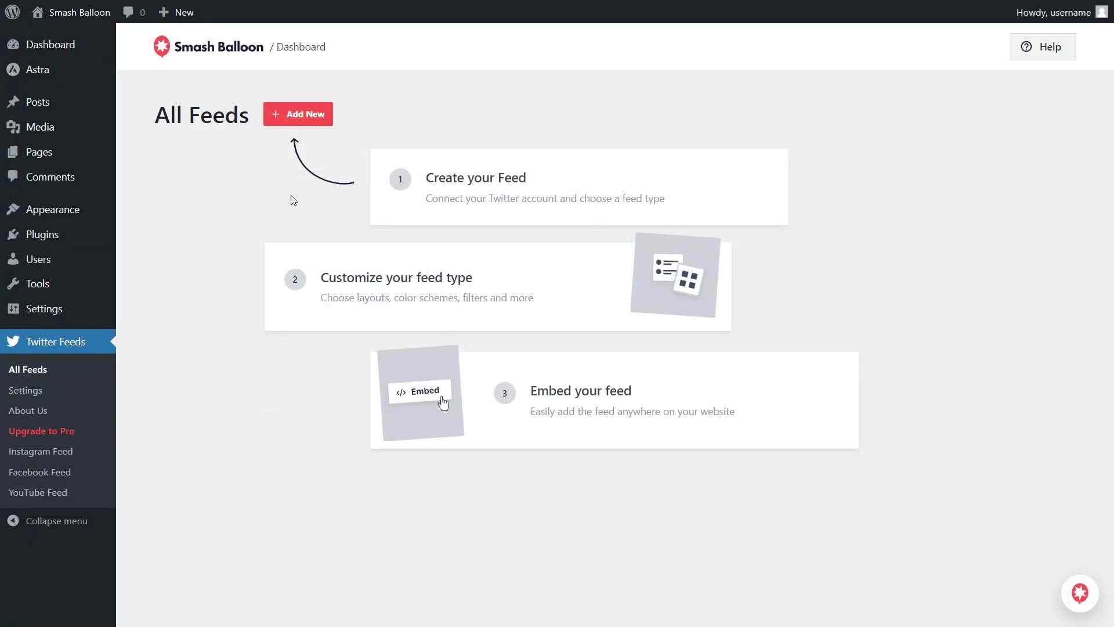
pyautogui.click(297, 116)
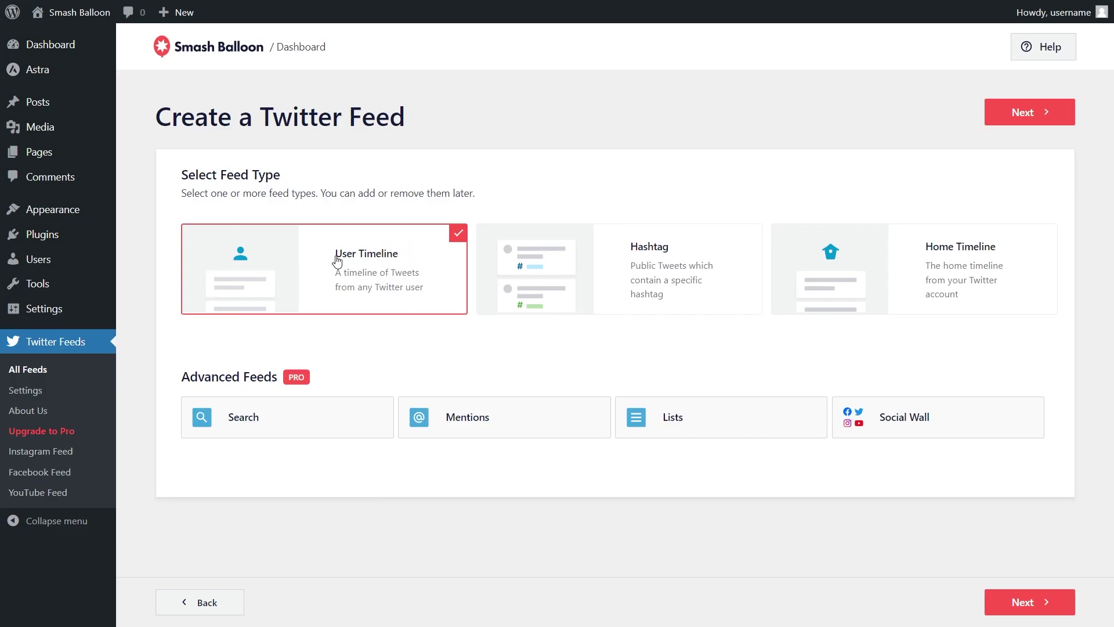
pyautogui.click(1011, 114)
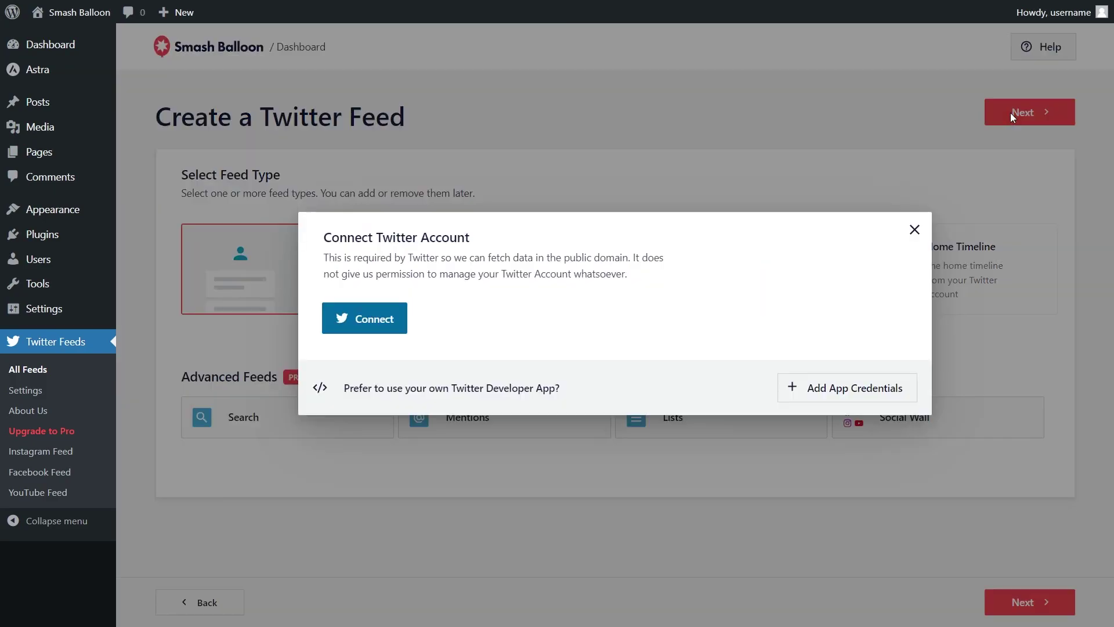
pyautogui.click(373, 321)
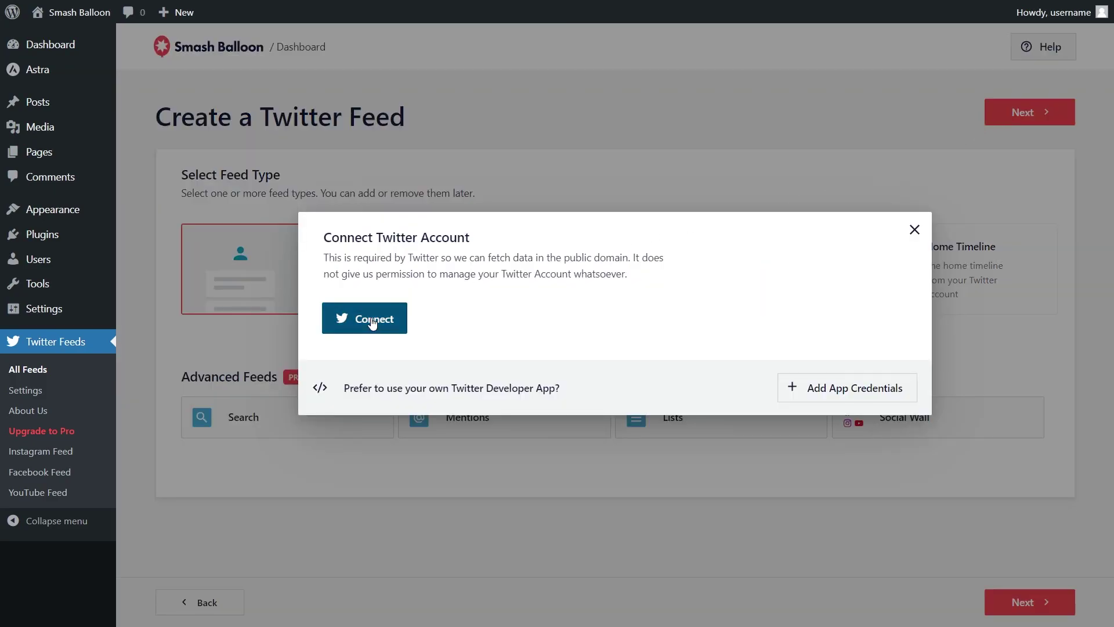
pyautogui.click(332, 231)
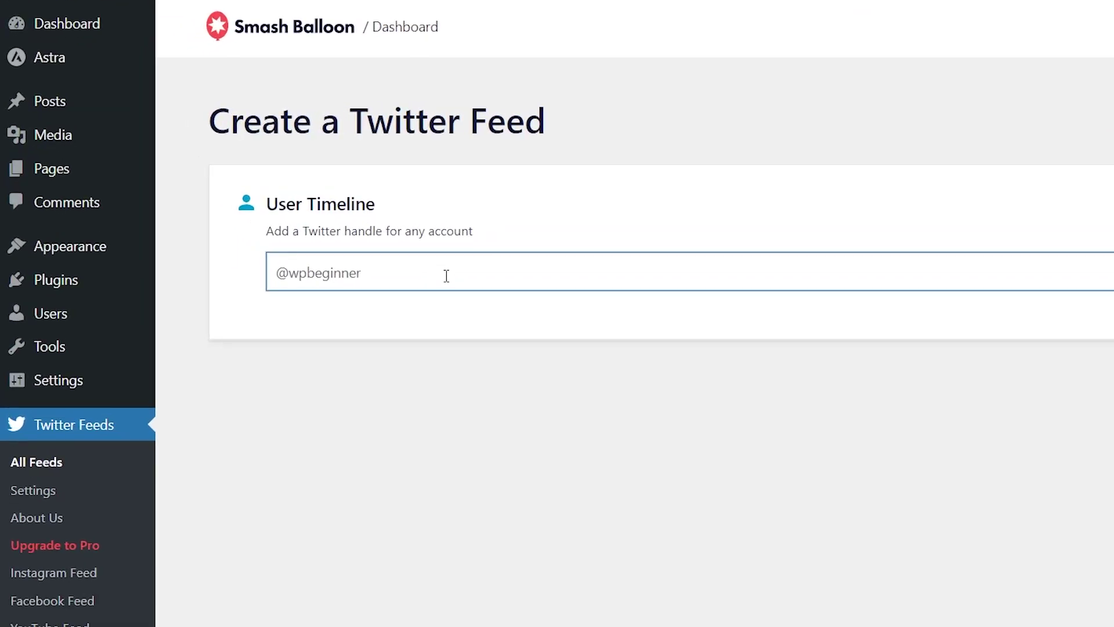
pyautogui.write('@smashballoon')
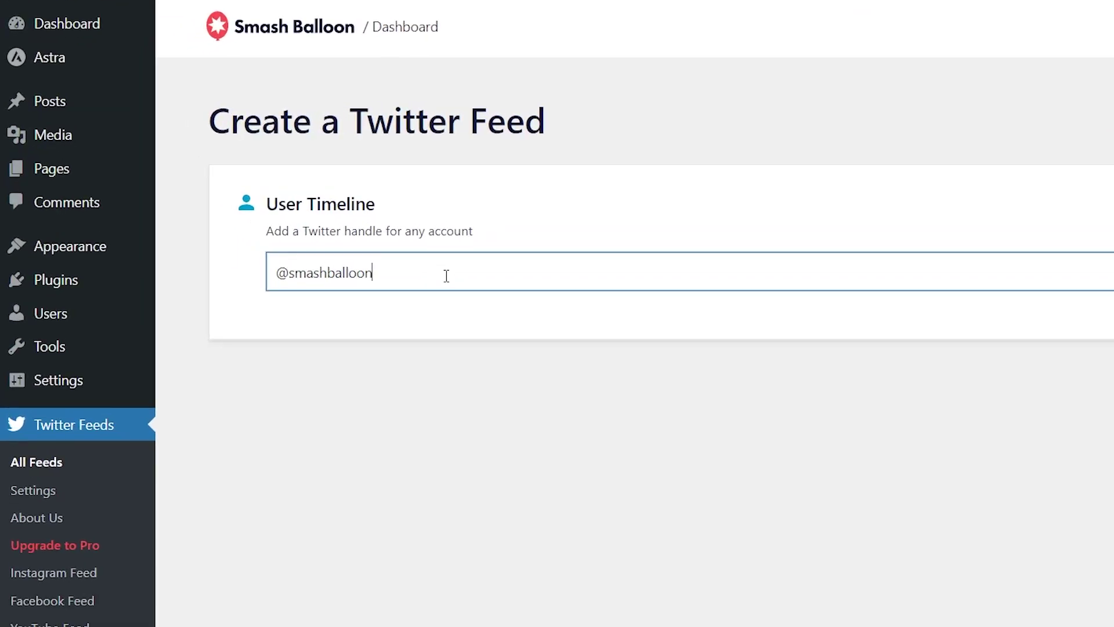
pyautogui.click(987, 112)
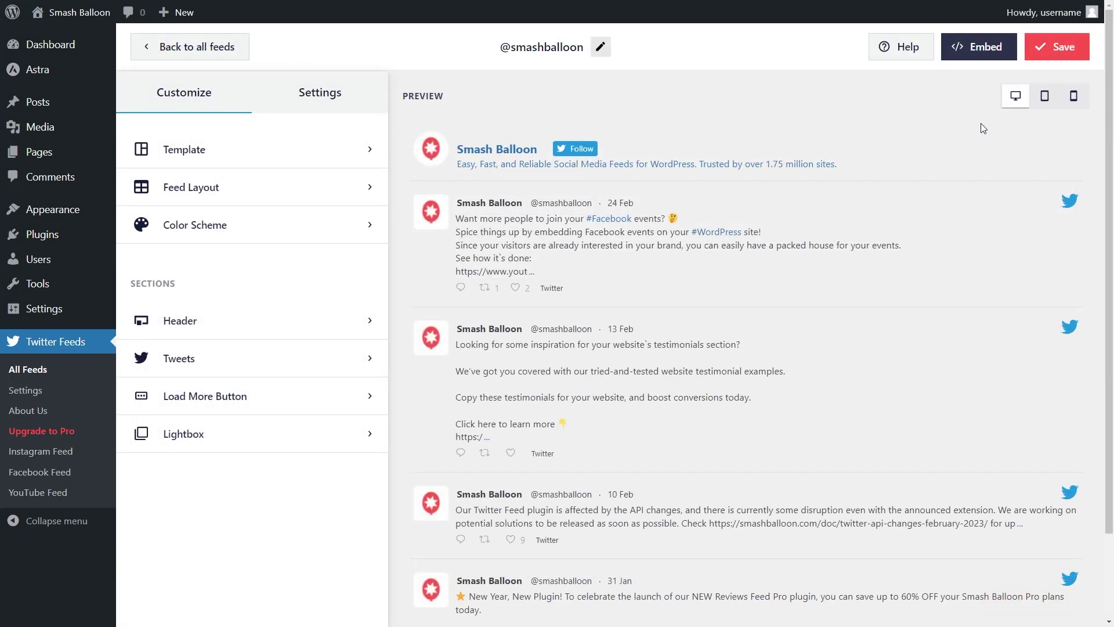
pyautogui.scroll(-1, 980, 148)
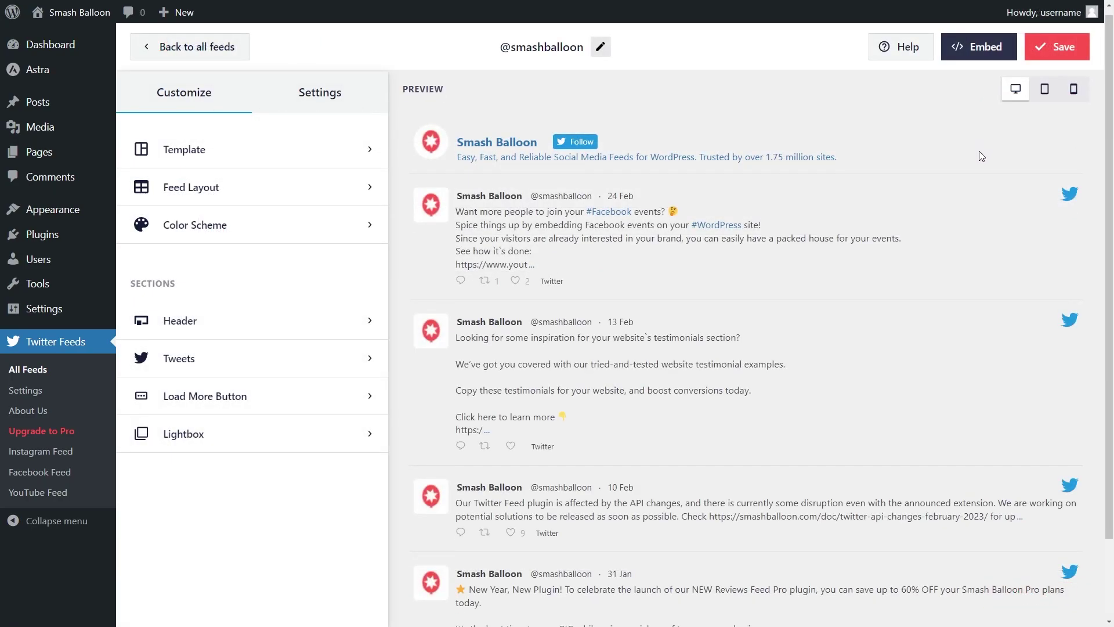
pyautogui.scroll(-2, 980, 155)
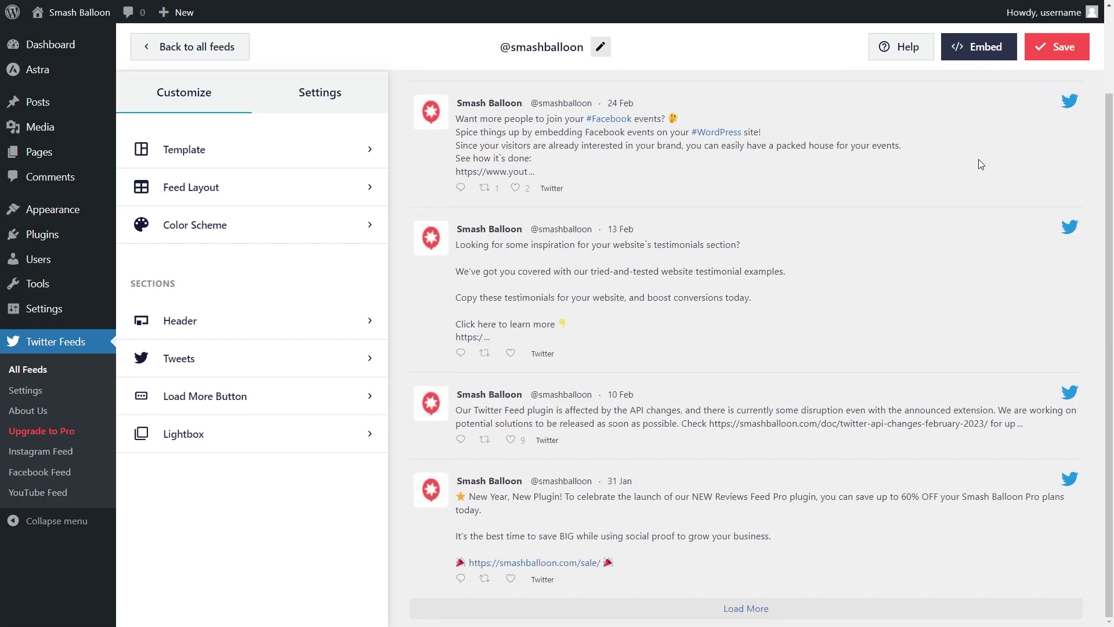
pyautogui.scroll(2, 978, 164)
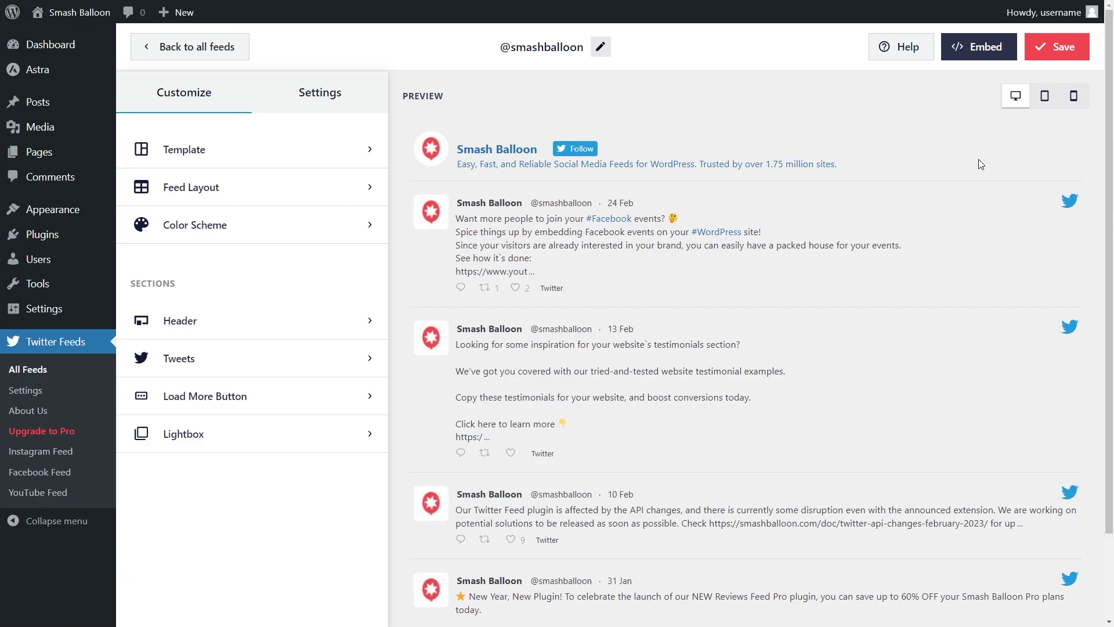
# Save the feed, copy its shortcode, and add it to the Twitter page
pyautogui.click(972, 52)
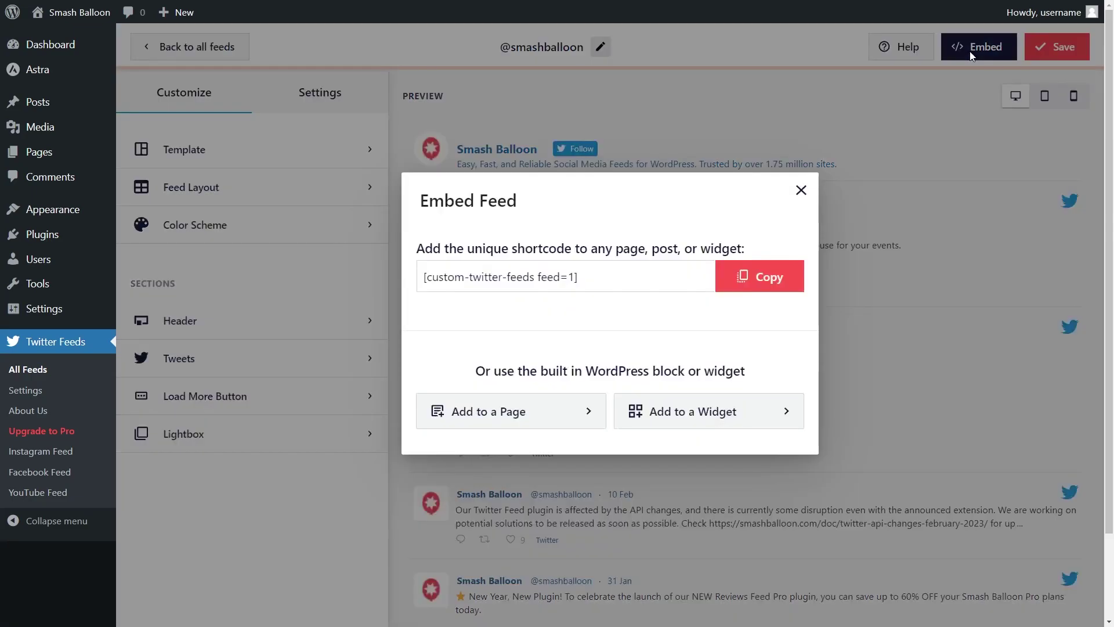
pyautogui.click(752, 277)
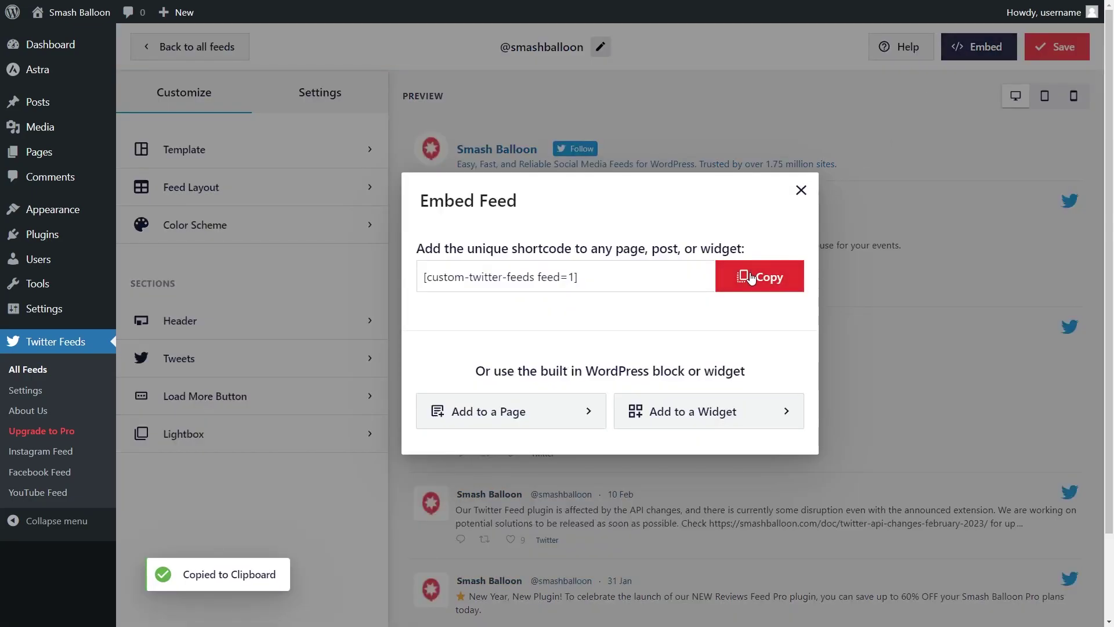
pyautogui.click(523, 413)
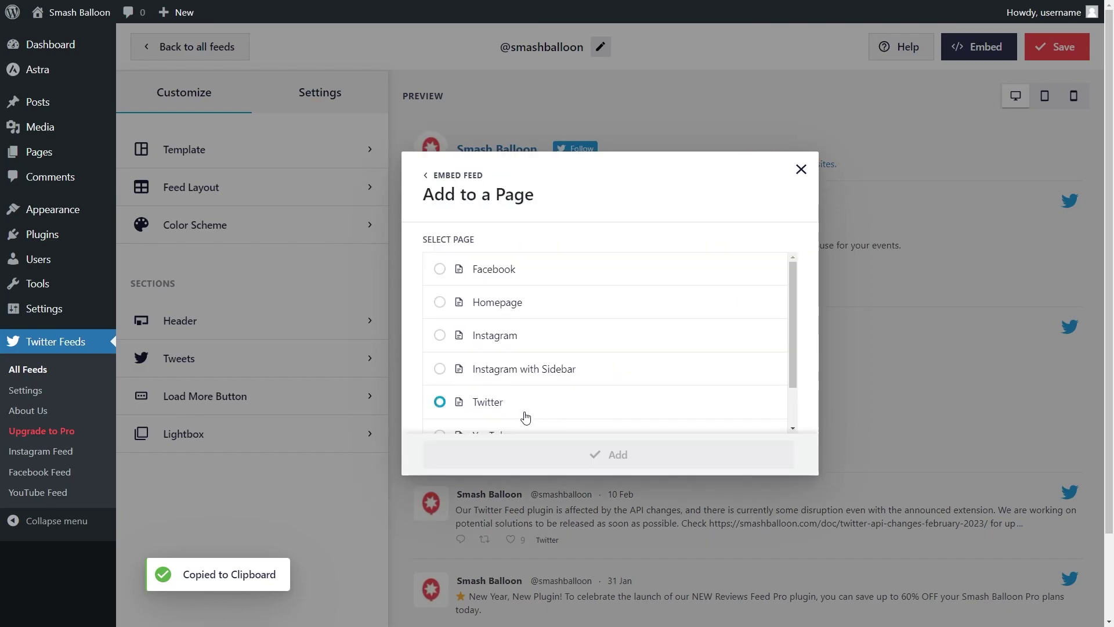
pyautogui.click(488, 403)
pyautogui.click(605, 451)
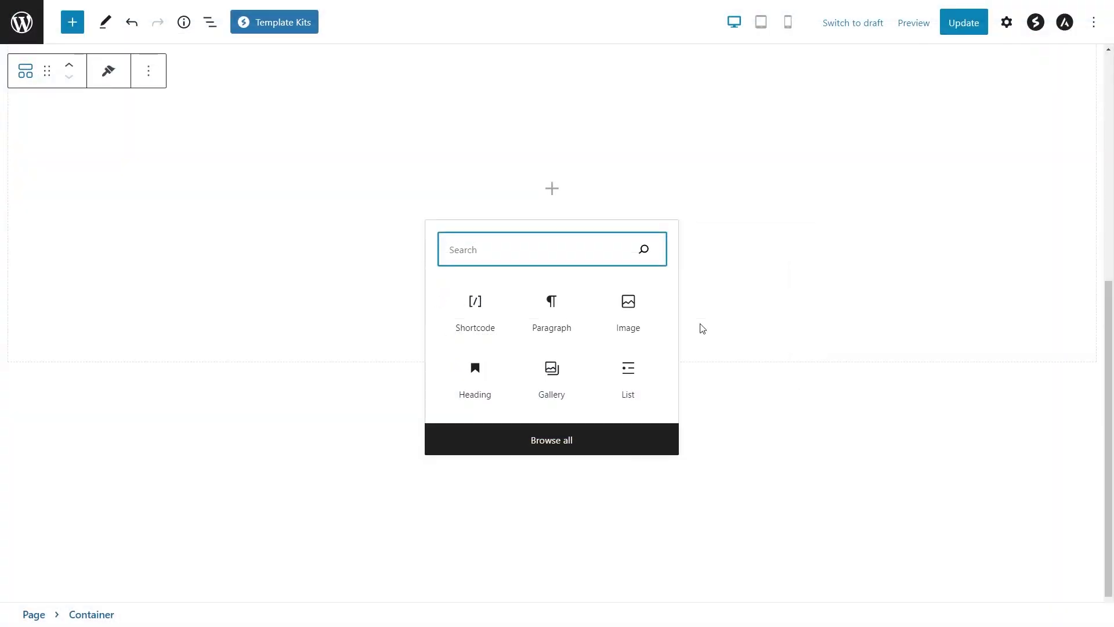
# Insert a Shortcode block containing the copied feed shortcode
pyautogui.click(479, 303)
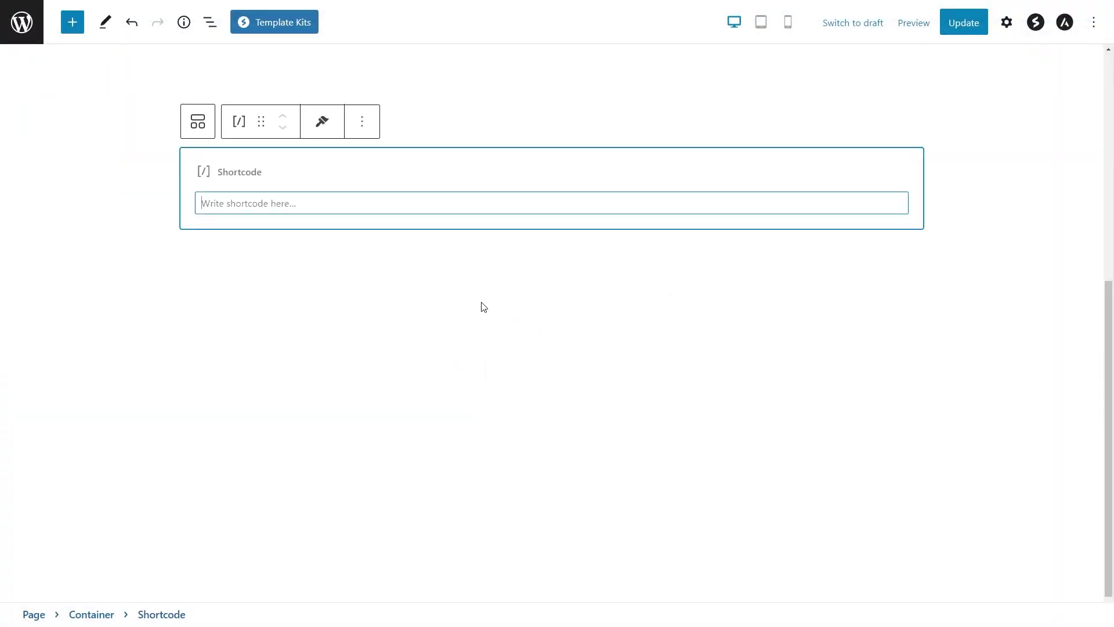
pyautogui.click(371, 203)
pyautogui.hotkey('ctrl', 'v')
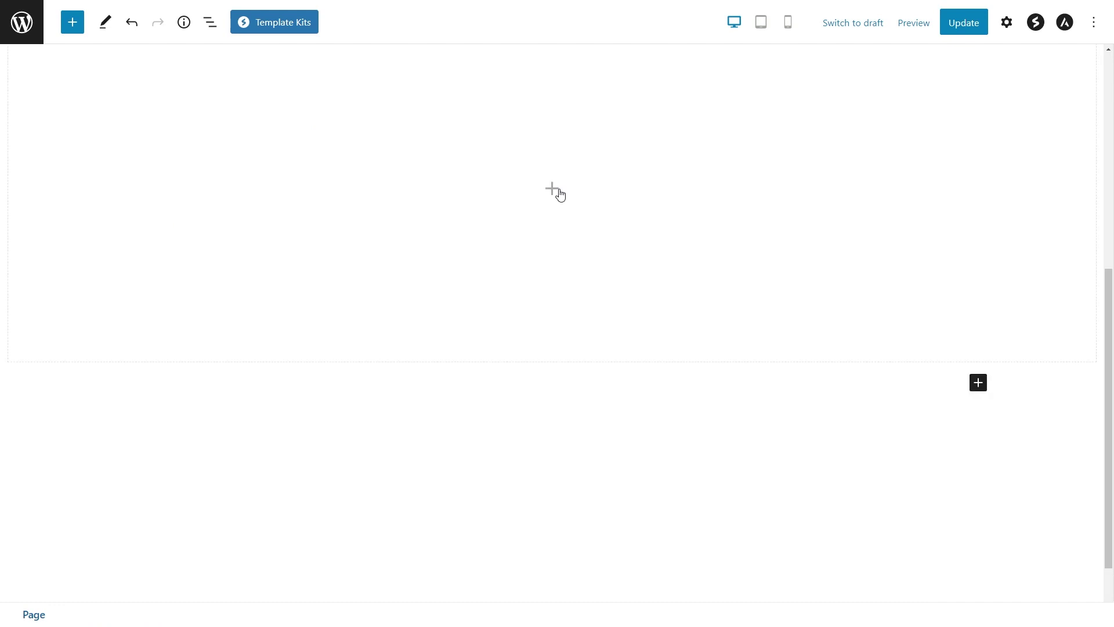
# Add a Twitter Feed block found by searching 'twitter', then scroll down the page
pyautogui.click(552, 189)
pyautogui.write('twitter')
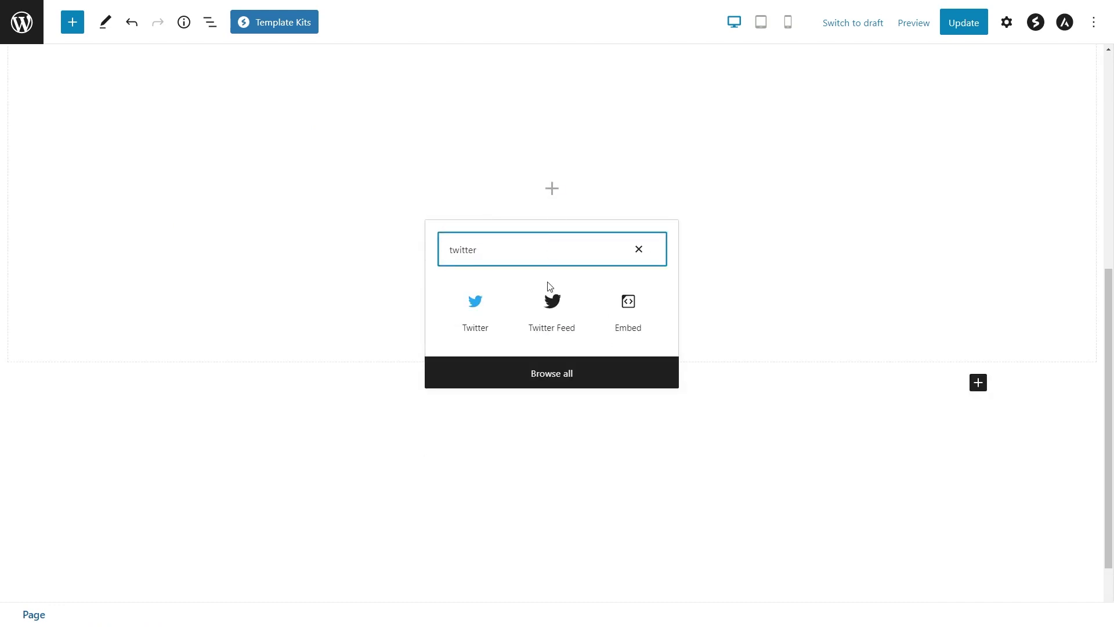
pyautogui.click(550, 319)
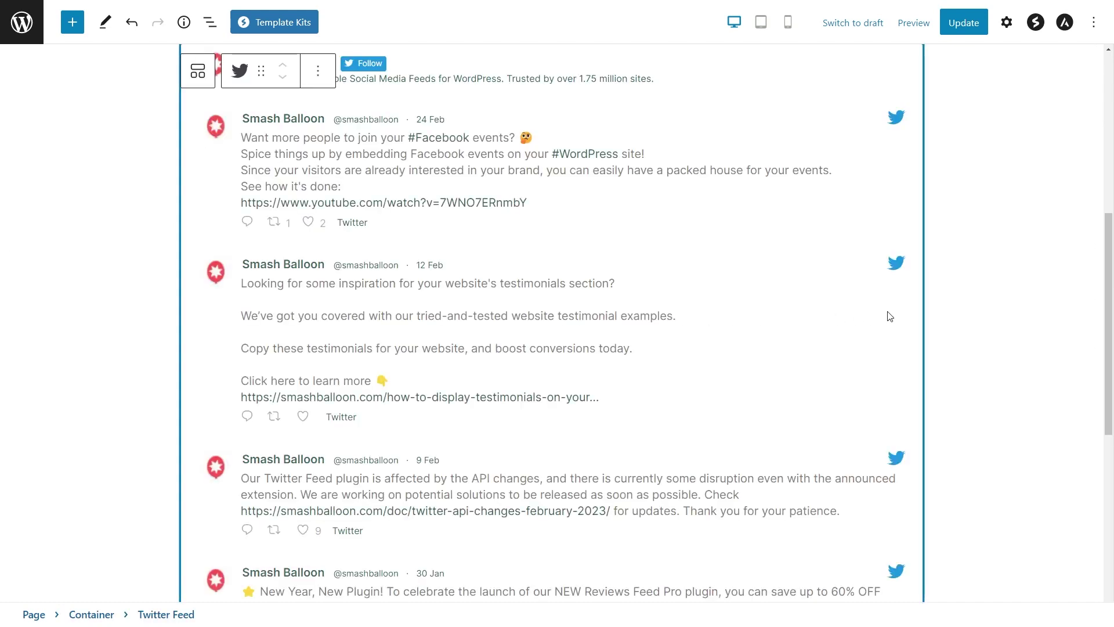
pyautogui.scroll(-1, 955, 323)
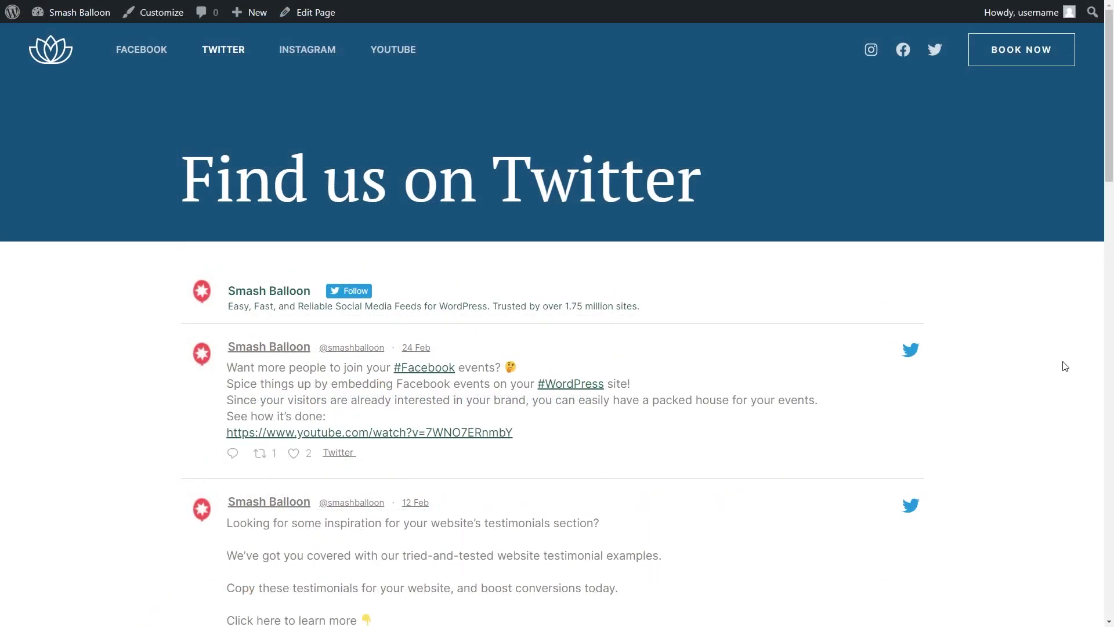
pyautogui.scroll(-2, 1063, 367)
pyautogui.scroll(-2, 1065, 366)
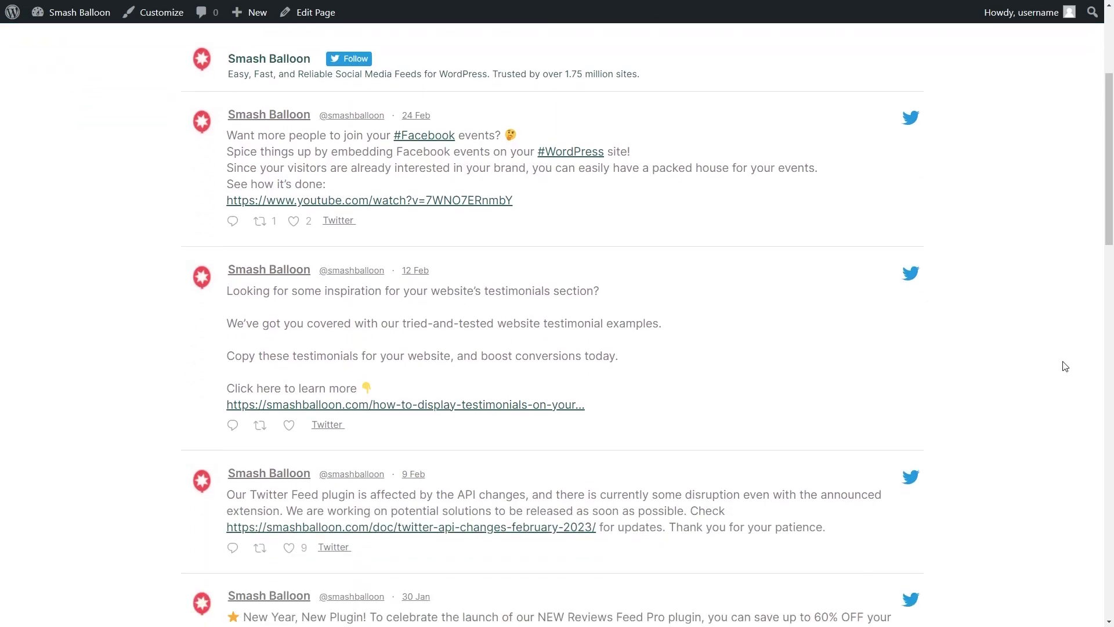
pyautogui.scroll(-3, 1066, 366)
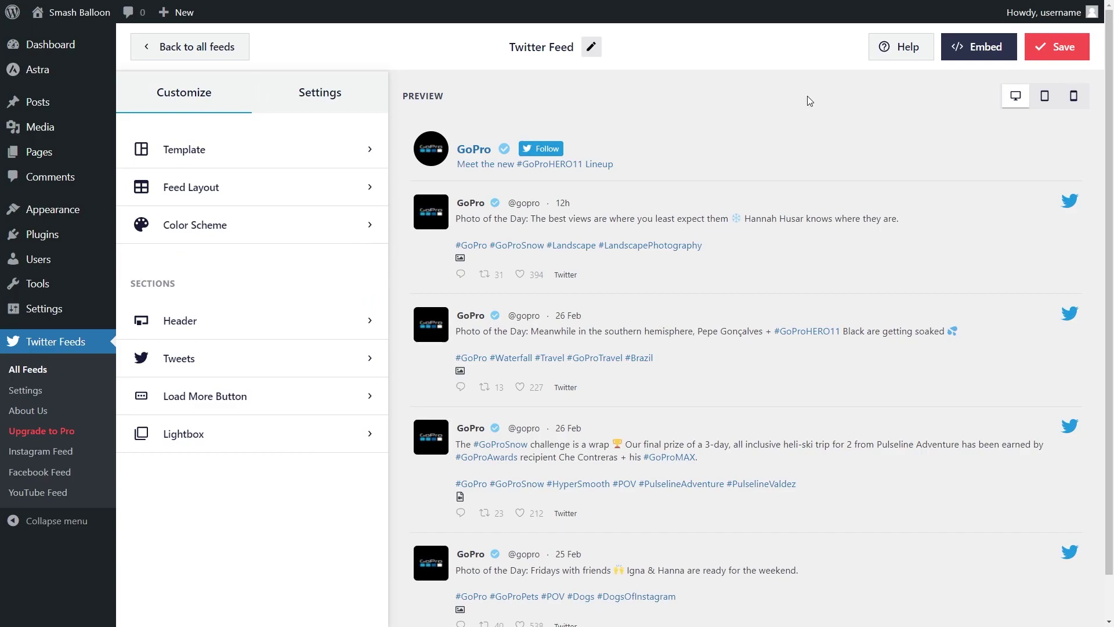
# Change the Feed Layout tweet count from 4 to 10, then bring up the Color Scheme options
pyautogui.click(267, 183)
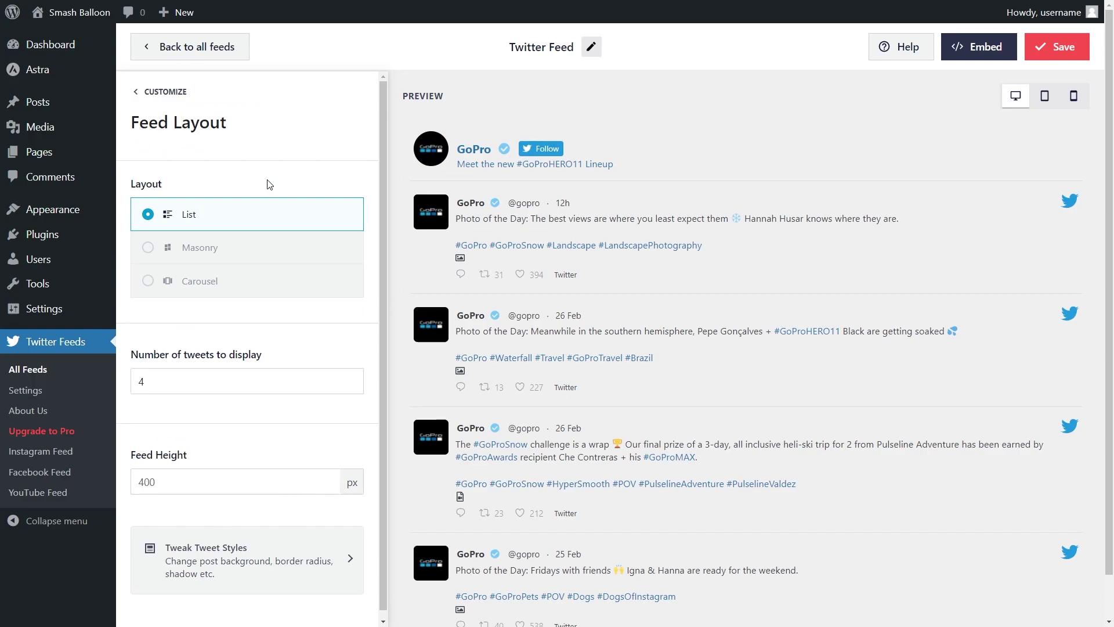
pyautogui.click(224, 383)
pyautogui.press('BackSpace')
pyautogui.write('10')
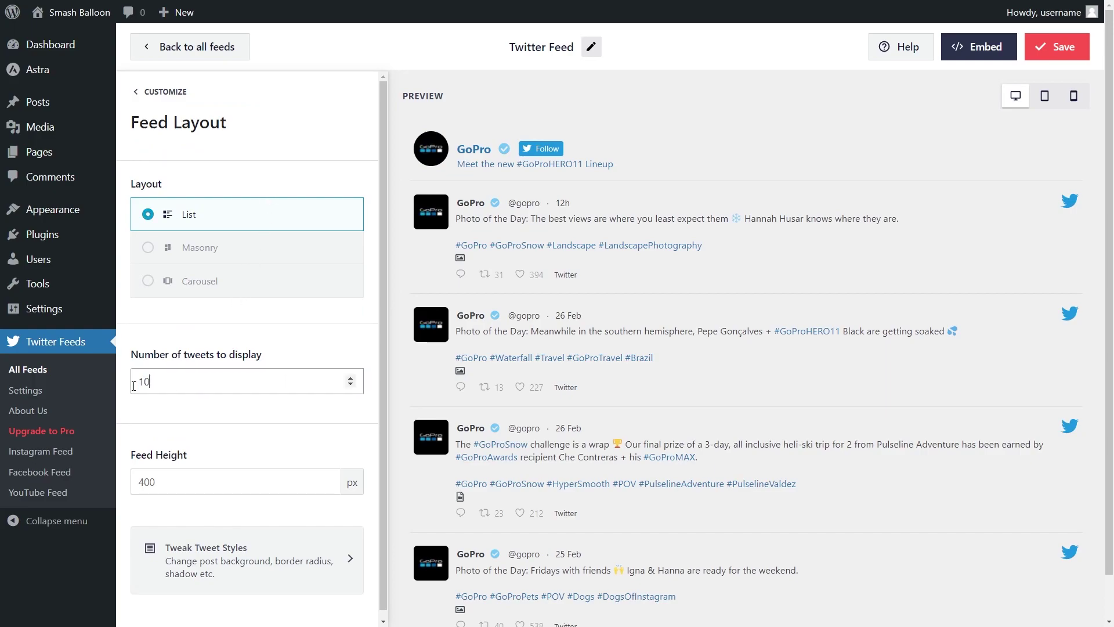
pyautogui.click(160, 92)
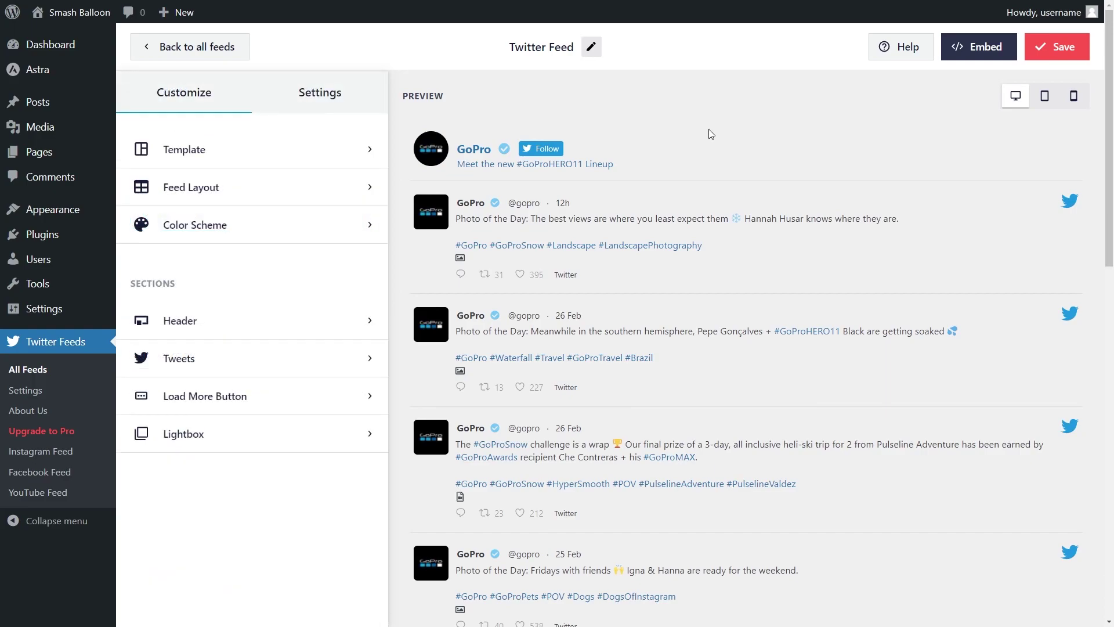
pyautogui.click(322, 224)
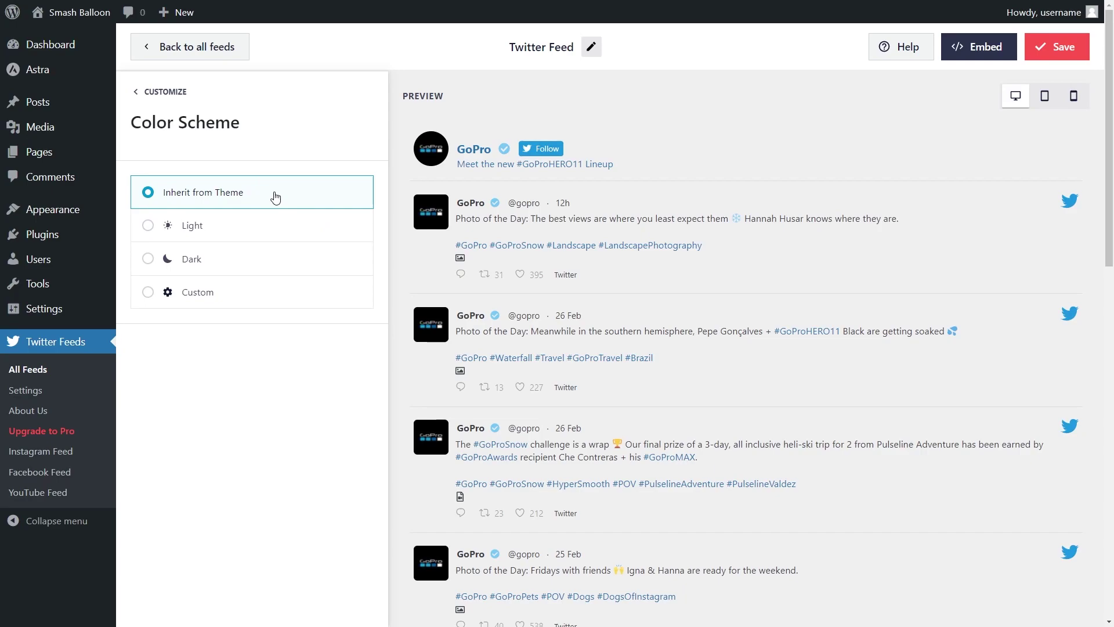
# Try the Light, Dark and Custom schemes, giving the custom feed background a yellow colour
pyautogui.click(235, 228)
pyautogui.click(221, 258)
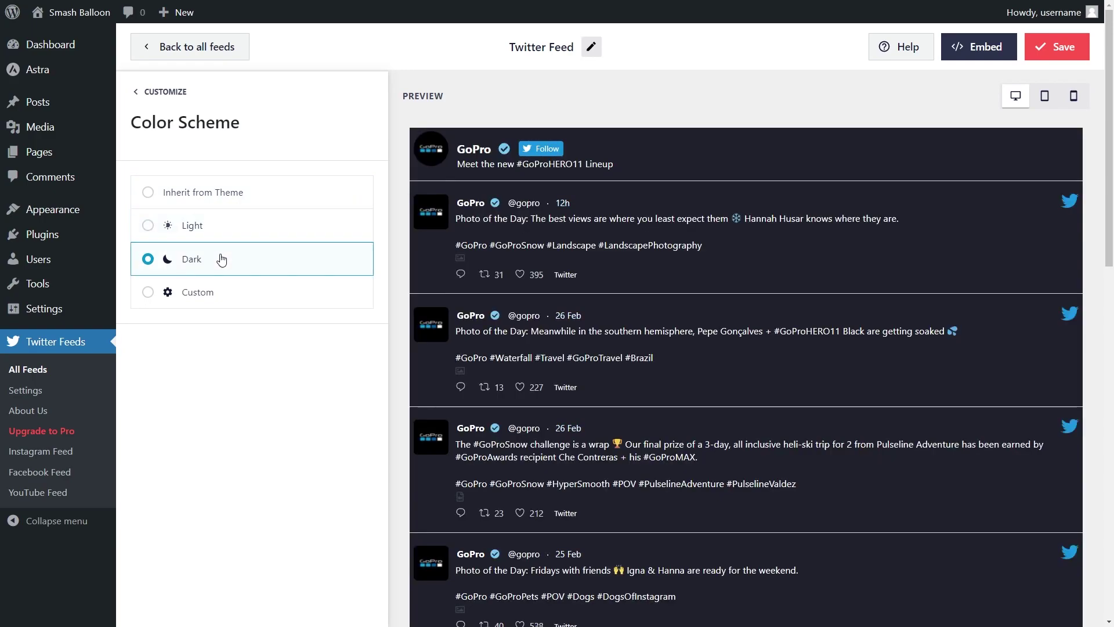
pyautogui.click(234, 293)
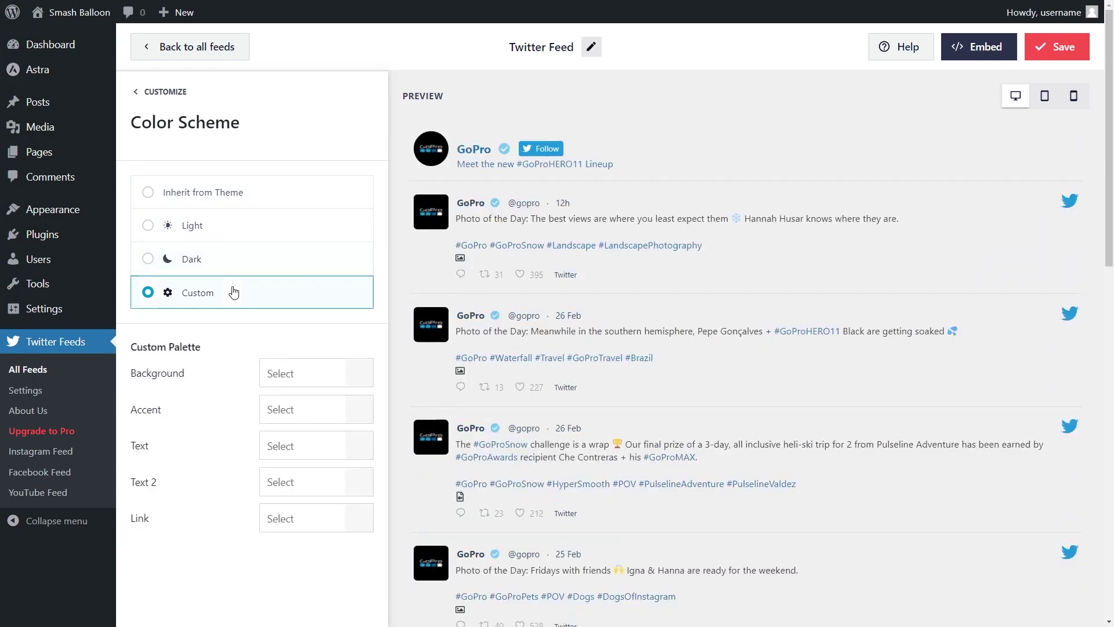
pyautogui.click(358, 374)
pyautogui.click(255, 575)
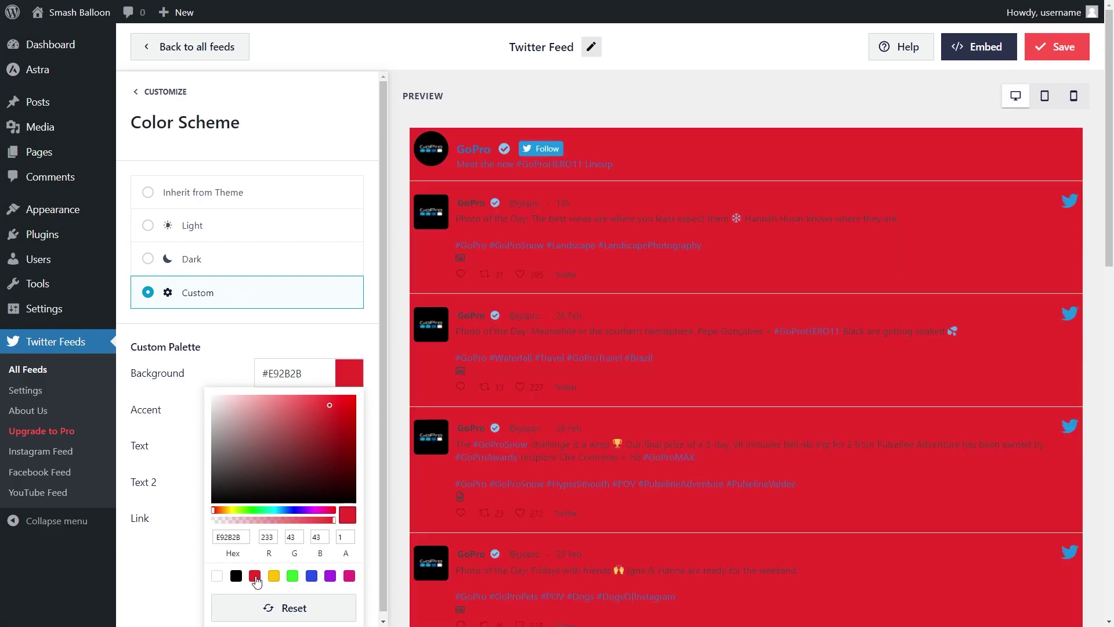
pyautogui.click(273, 576)
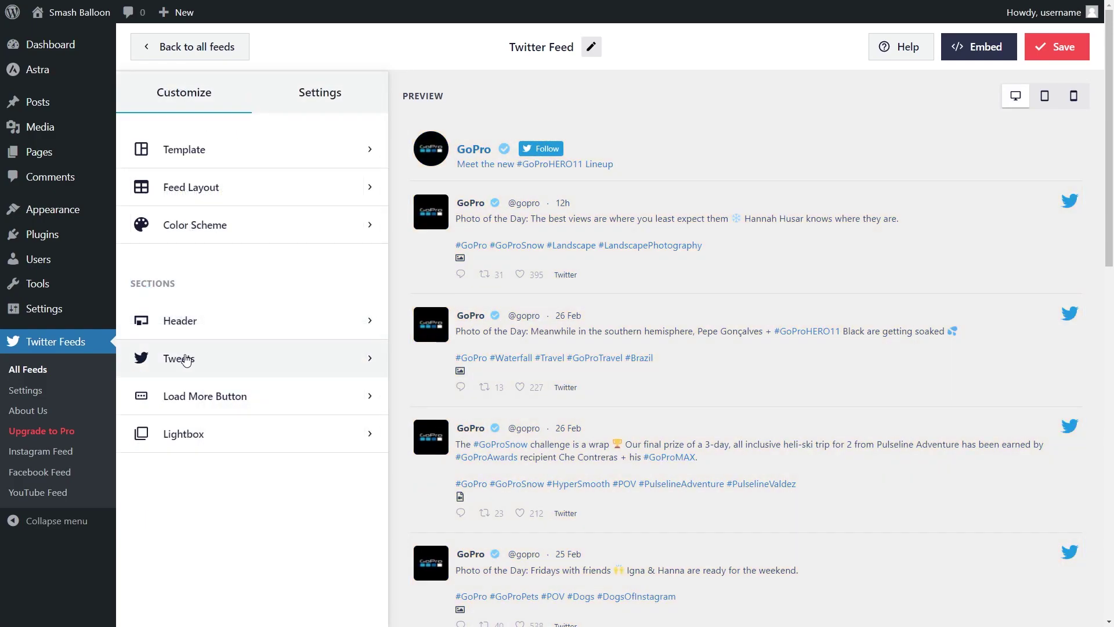
# Set Tweet Style to Boxed with a yellow #FFC104 card background
pyautogui.click(188, 358)
pyautogui.click(186, 215)
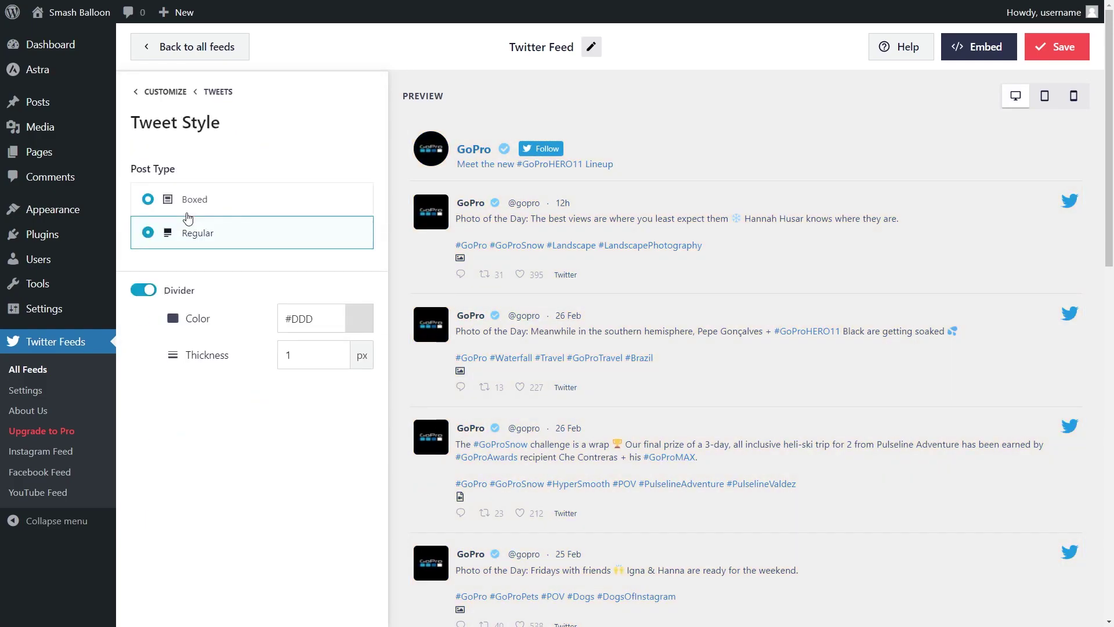
pyautogui.click(296, 209)
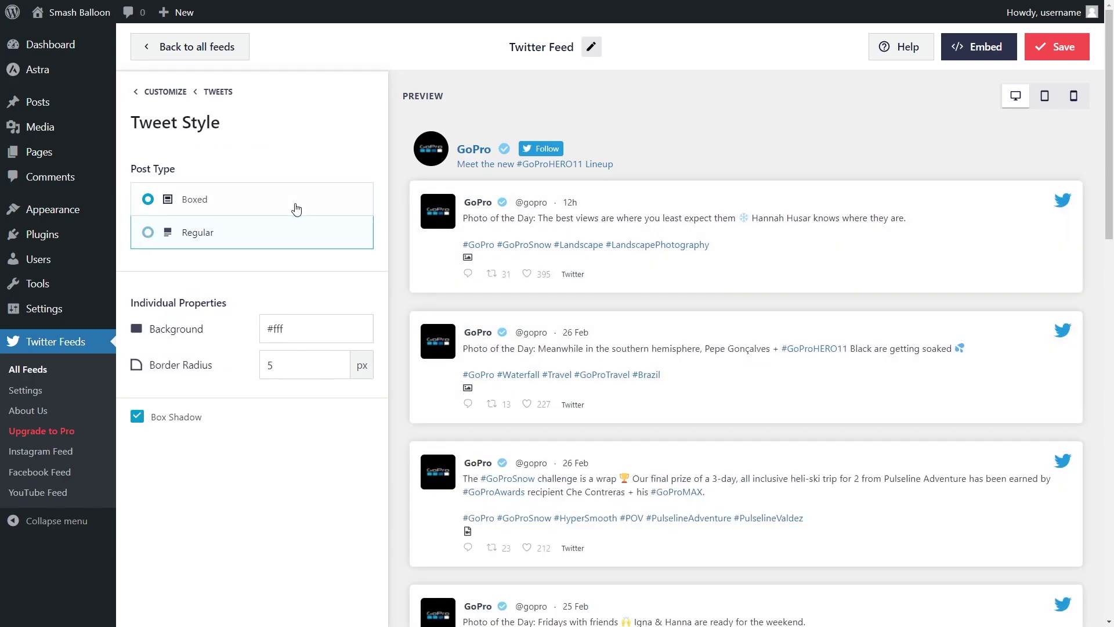
pyautogui.click(301, 329)
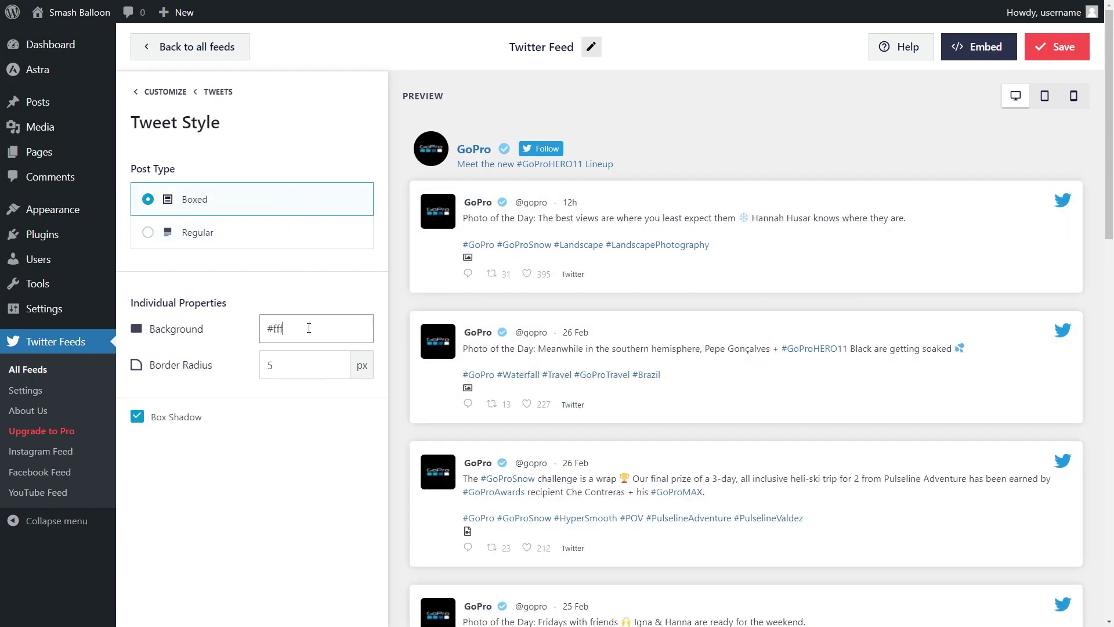
pyautogui.click(284, 532)
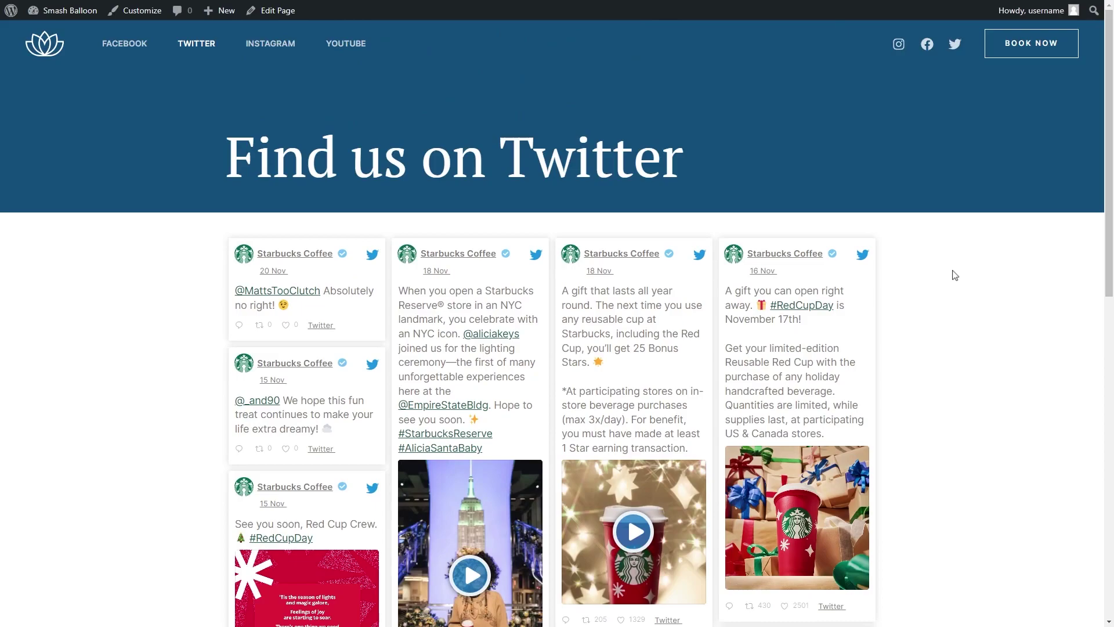
# Scroll down the live page to view the masonry Starbucks feed
pyautogui.scroll(-2, 955, 277)
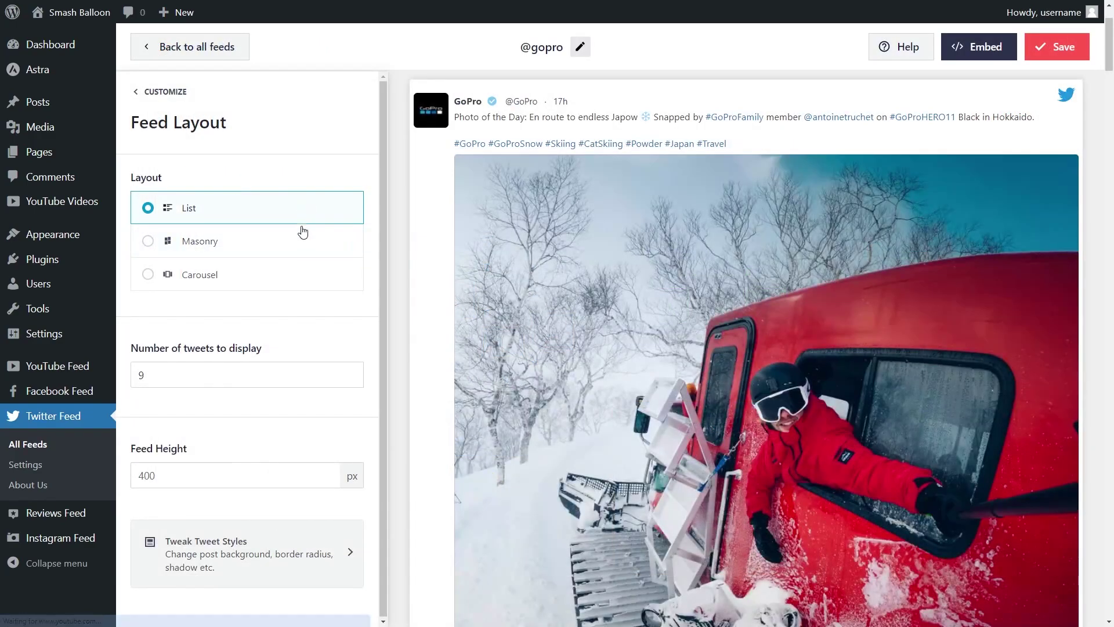
pyautogui.click(300, 242)
pyautogui.click(293, 275)
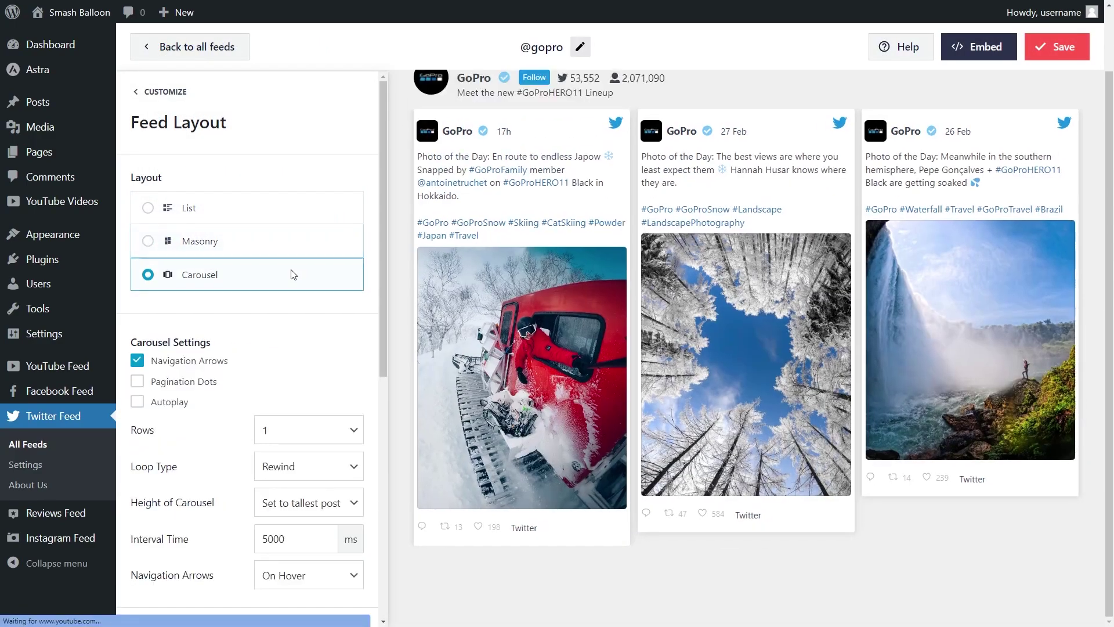
pyautogui.moveTo(956, 335)
pyautogui.click(1071, 299)
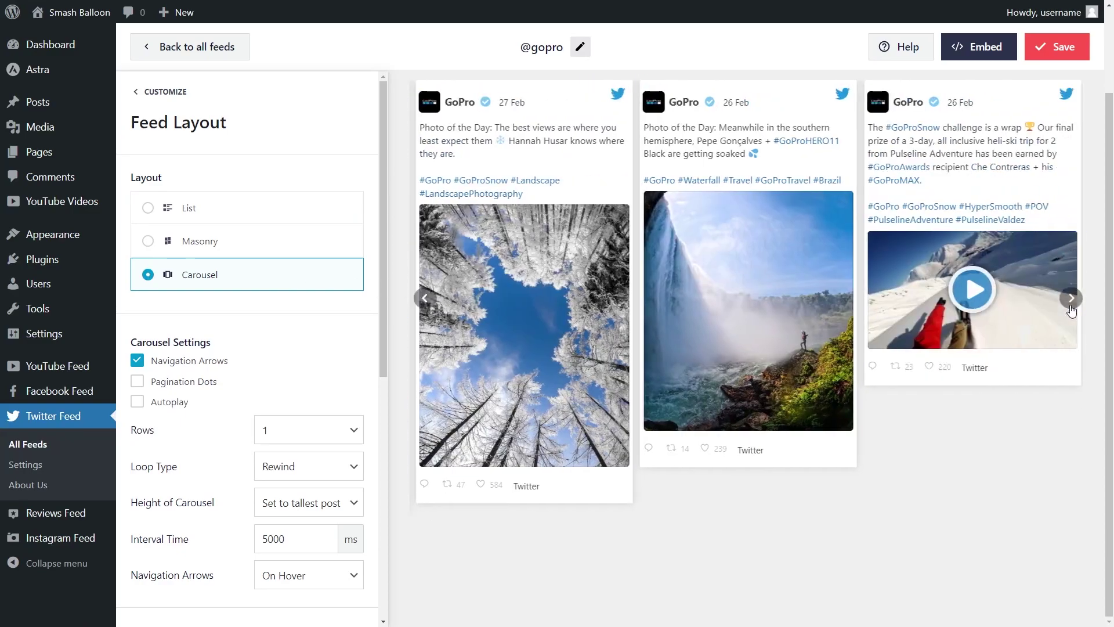
pyautogui.click(1071, 302)
pyautogui.click(1071, 298)
# Bring up the tweet Filters options under the Settings tab
pyautogui.click(162, 92)
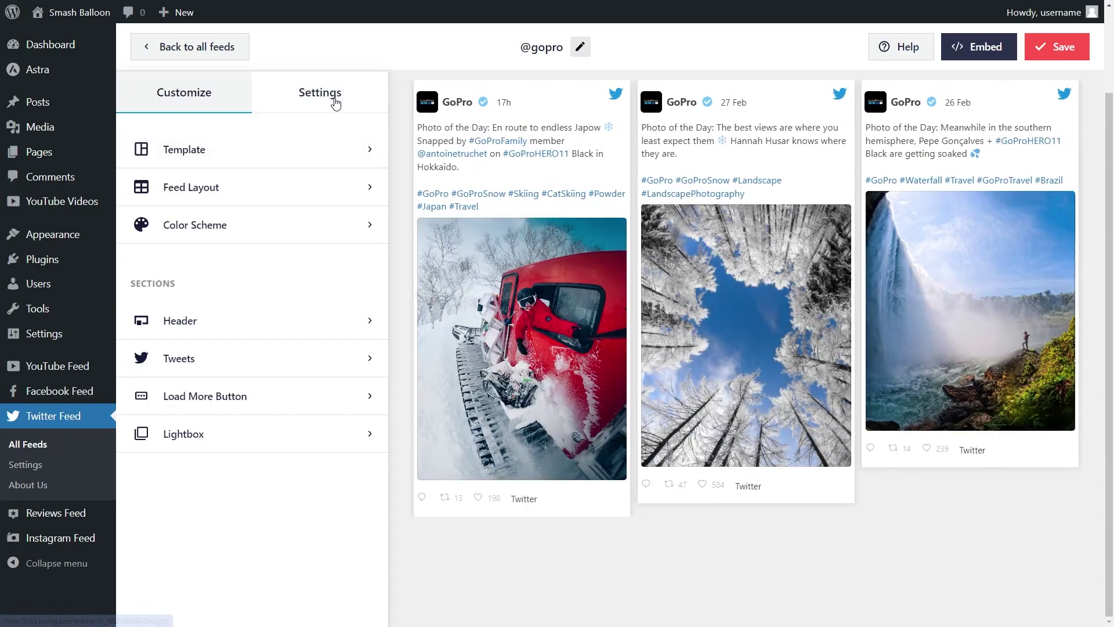
pyautogui.click(320, 93)
pyautogui.click(234, 190)
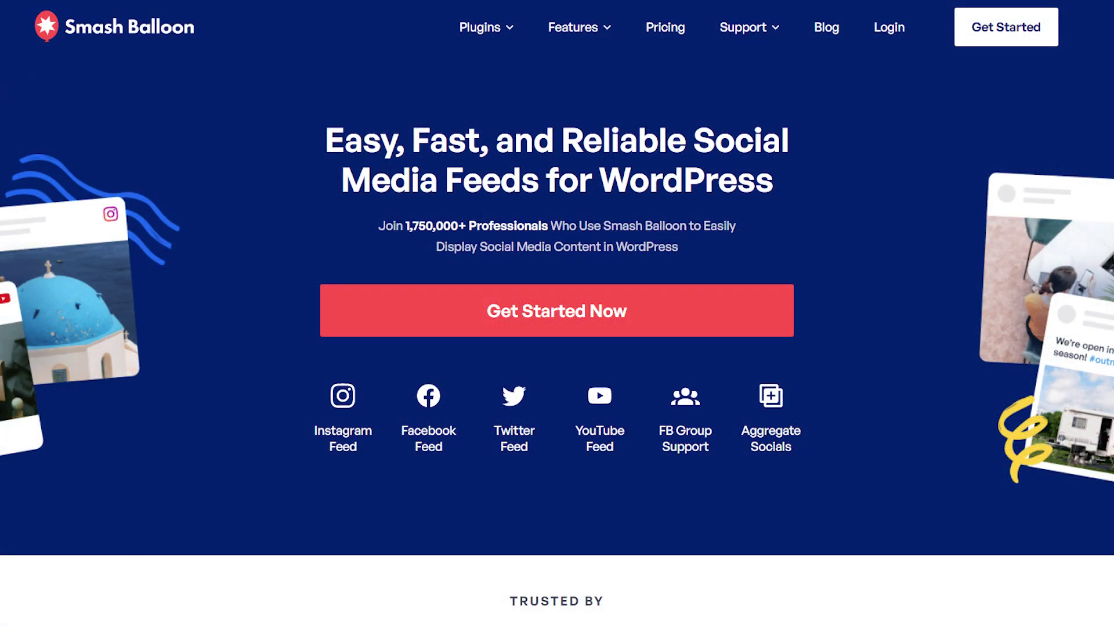
# Scroll down the Smash Balloon homepage past its feed plugins and trusted brands
pyautogui.scroll(-5, 557, 314)
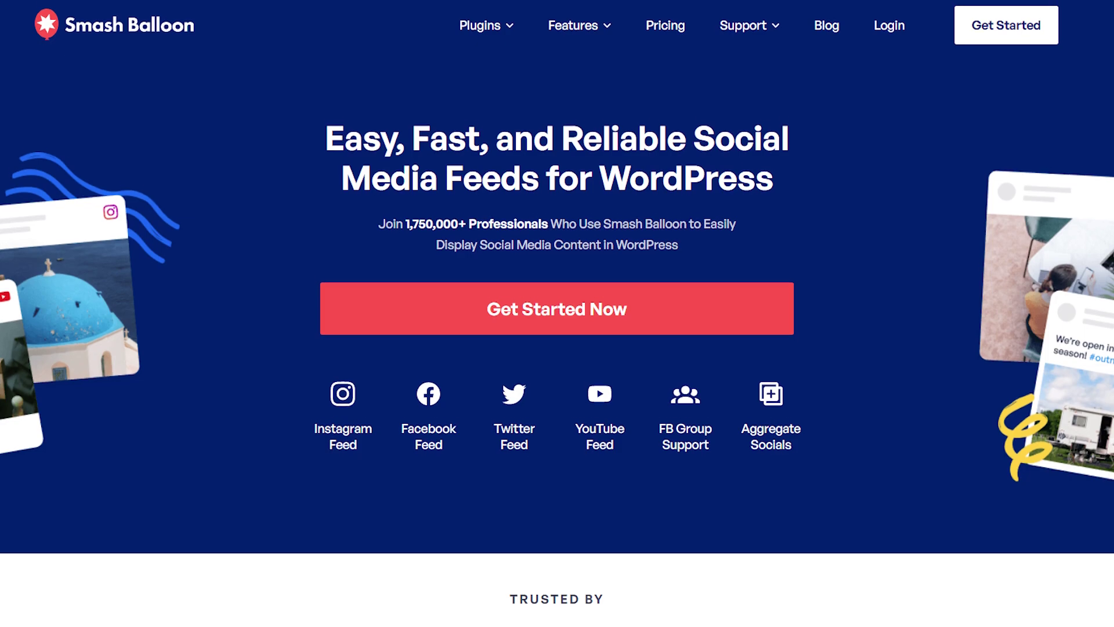
pyautogui.scroll(-5, 557, 314)
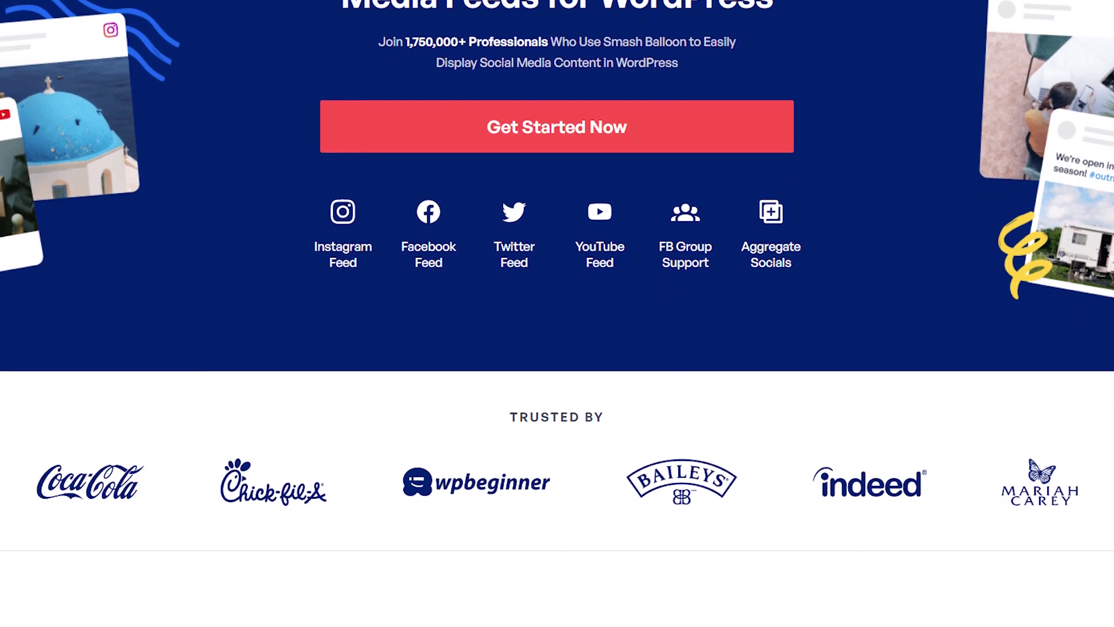